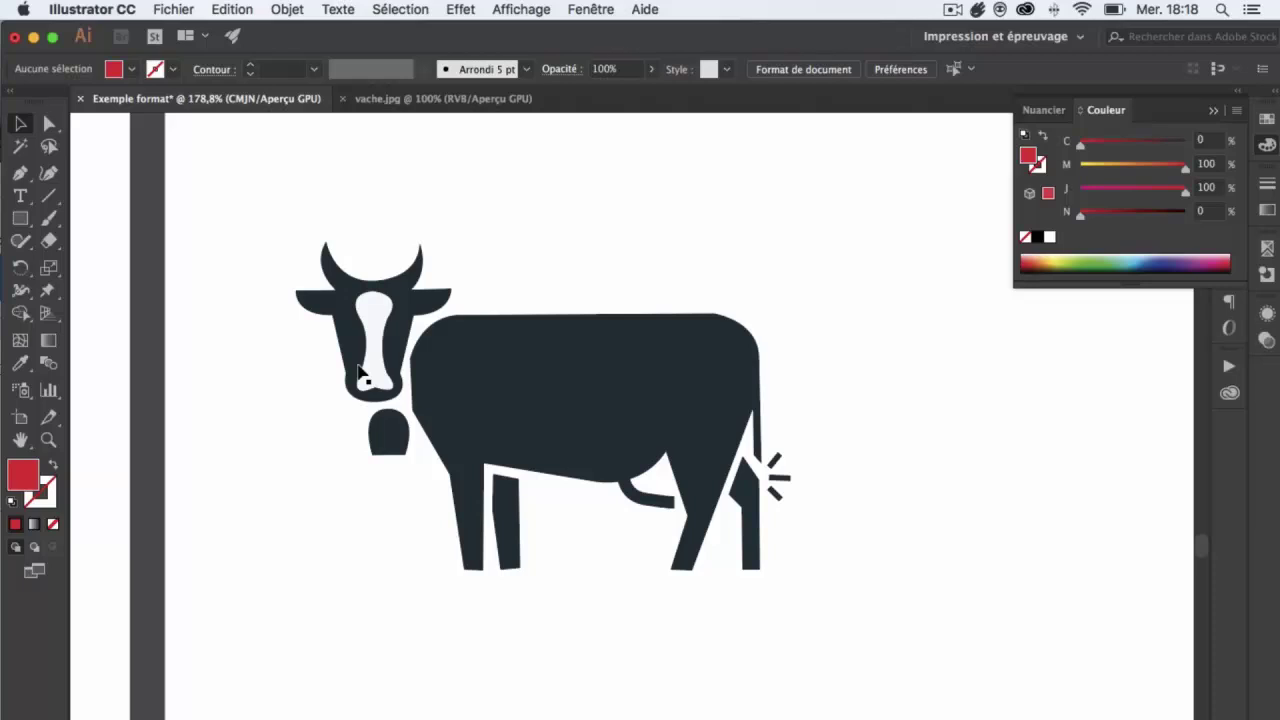
left_click(178, 10)
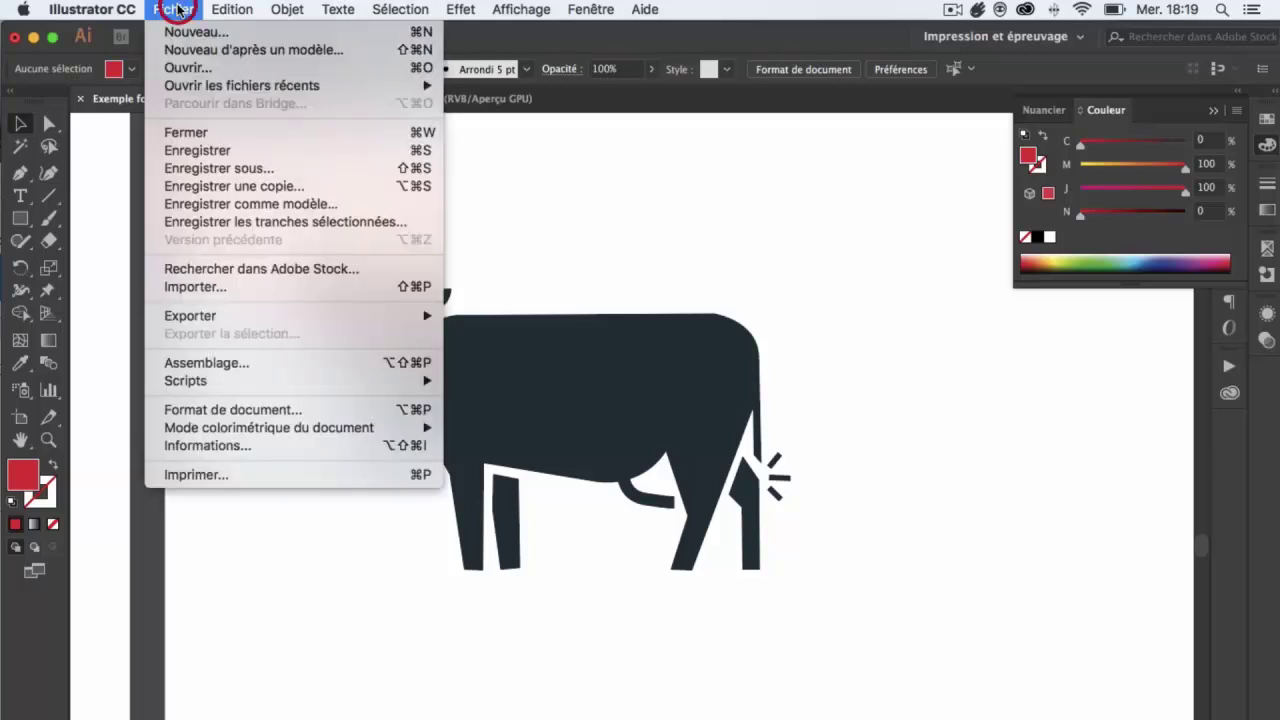
left_click(233, 186)
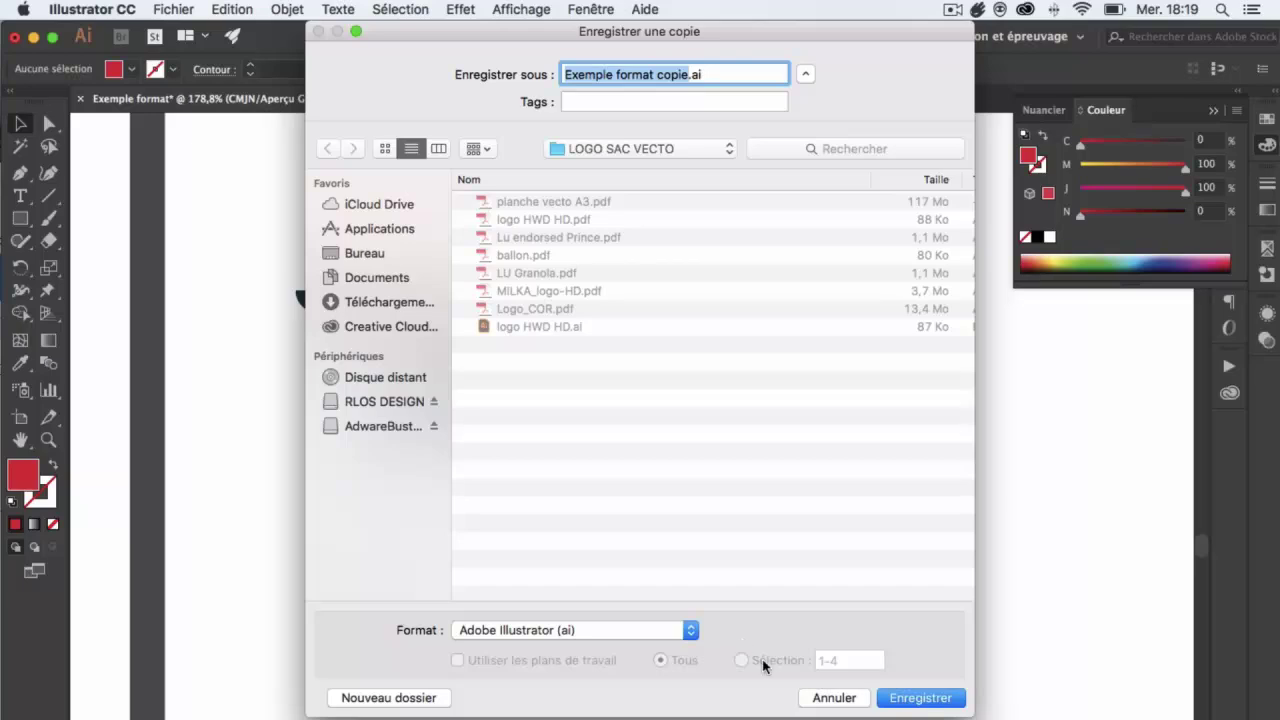
left_click(832, 698)
left_click(173, 10)
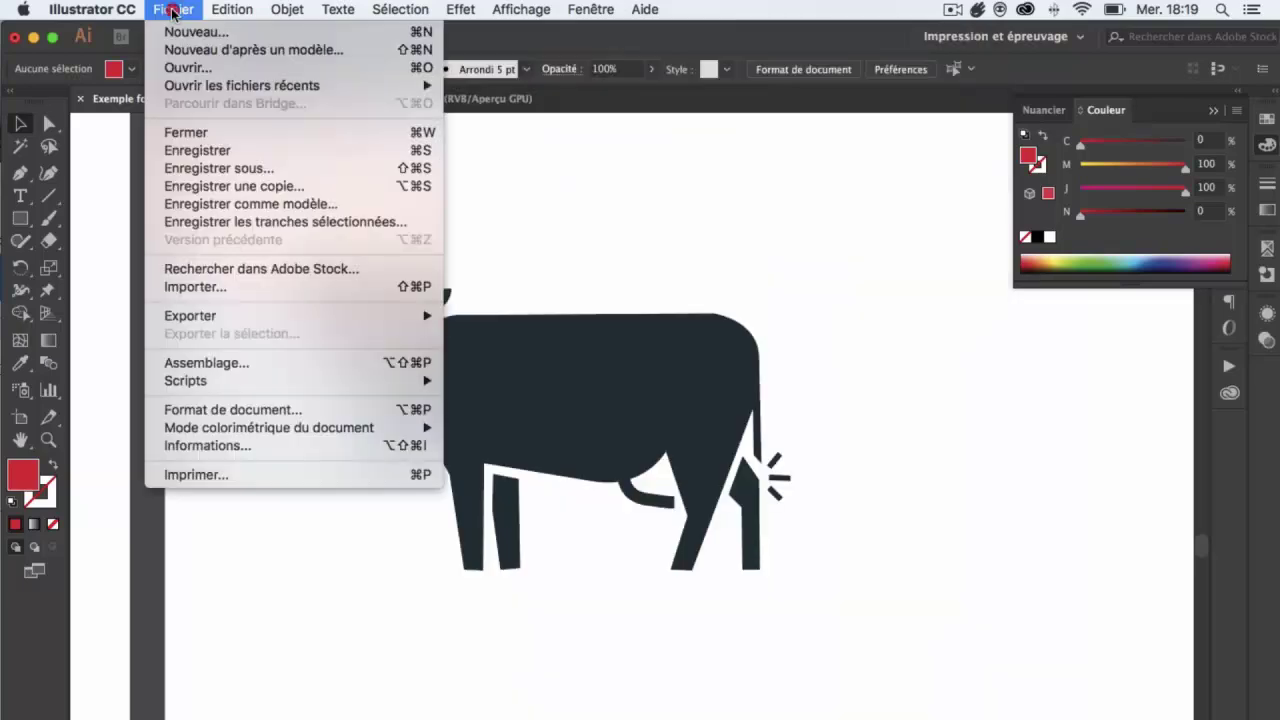
- Save the cow artwork on the desktop as 'Exemple format.ai' in Adobe Illustrator format with default options
left_click(218, 169)
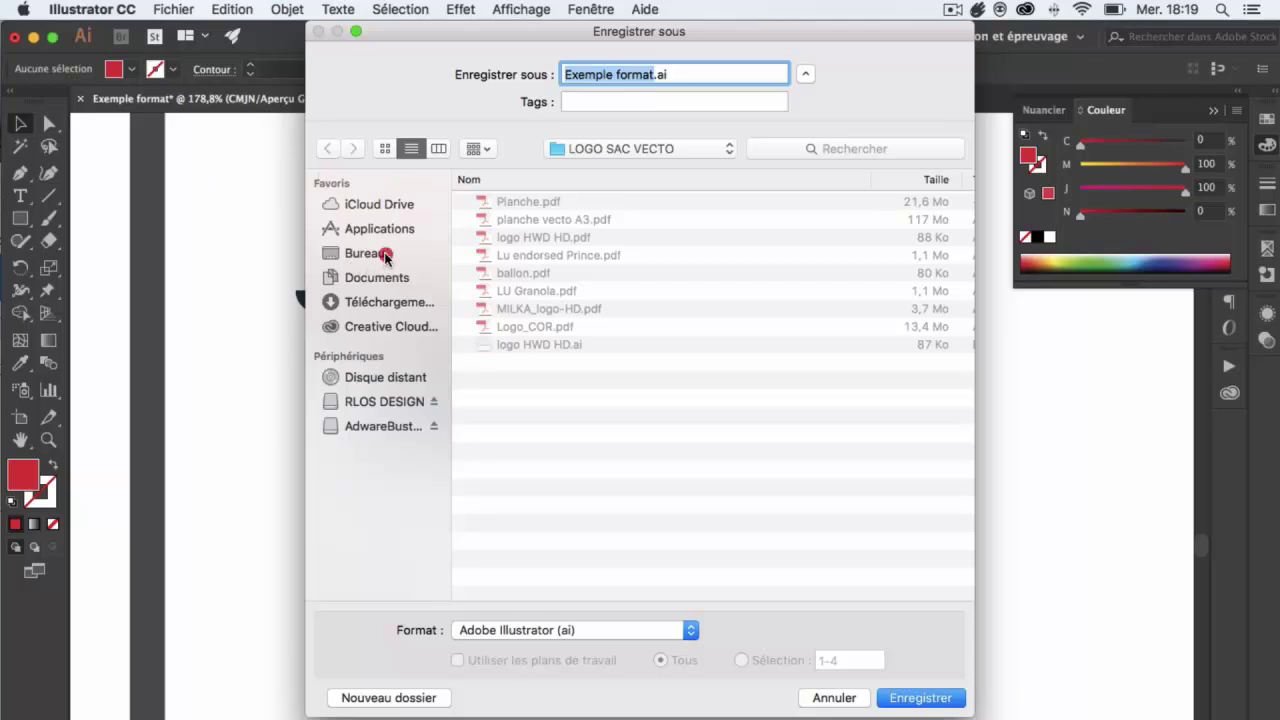
left_click(384, 253)
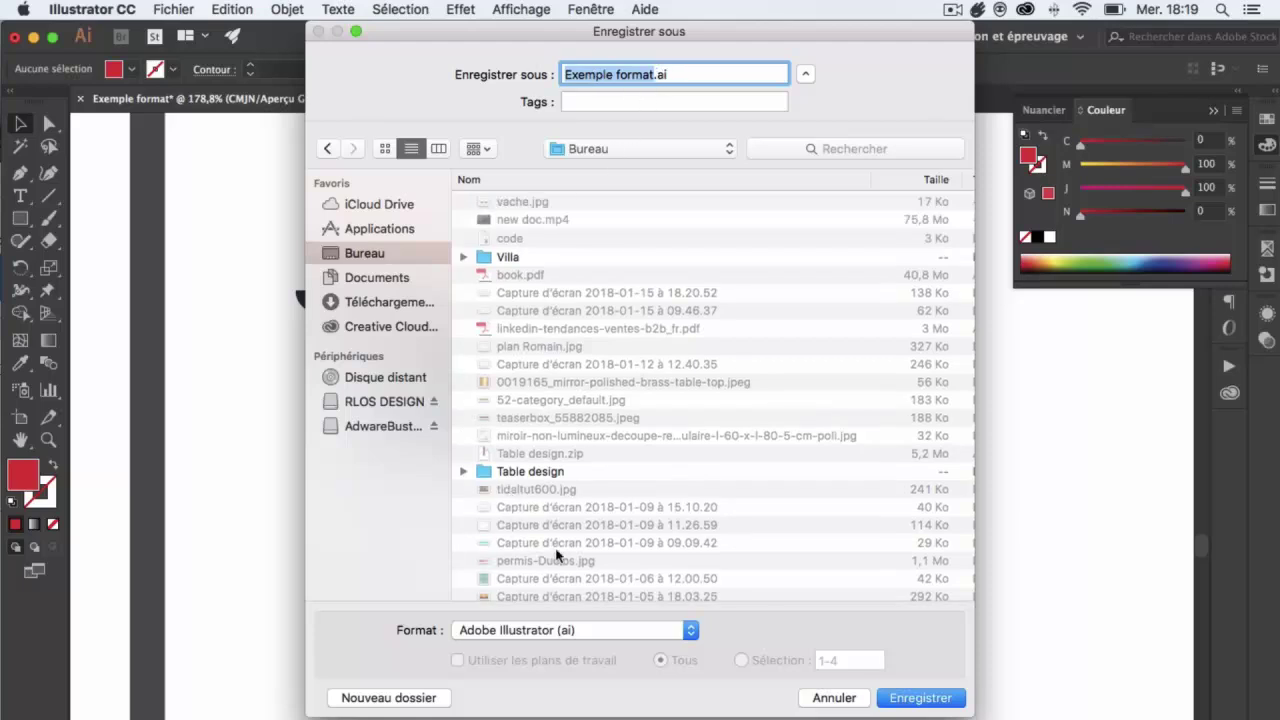
left_click(495, 629)
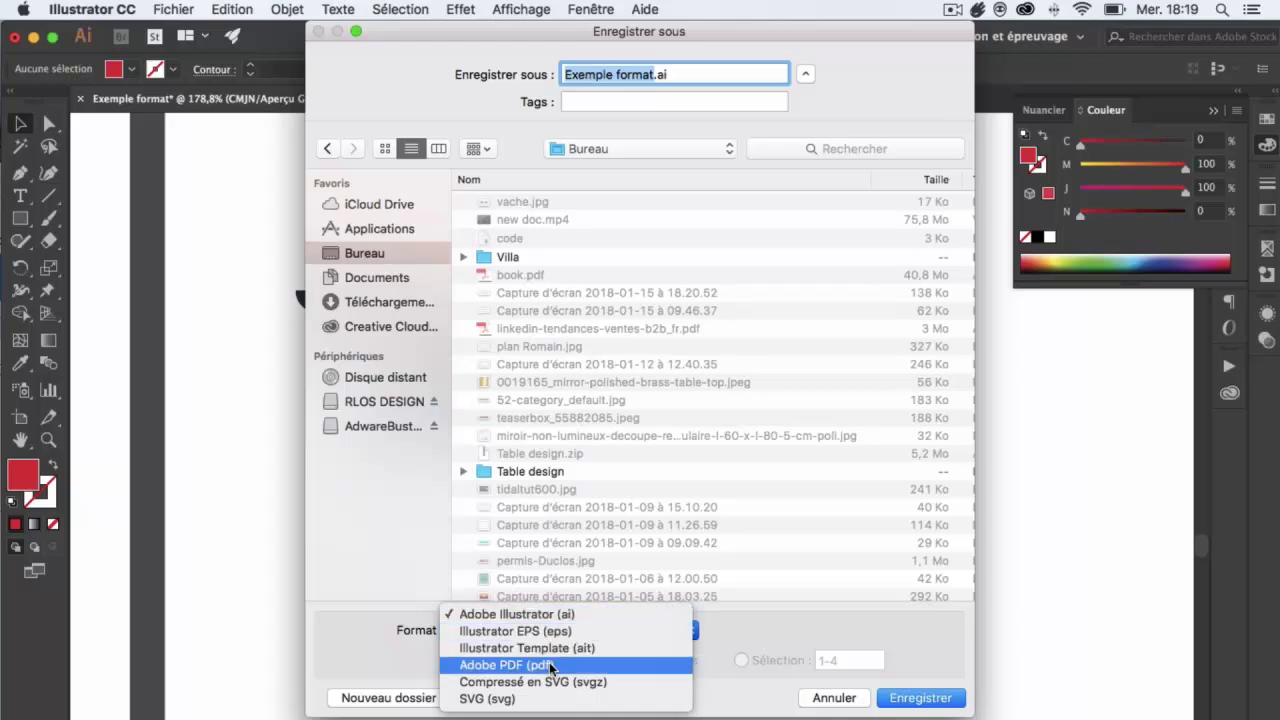
left_click(567, 617)
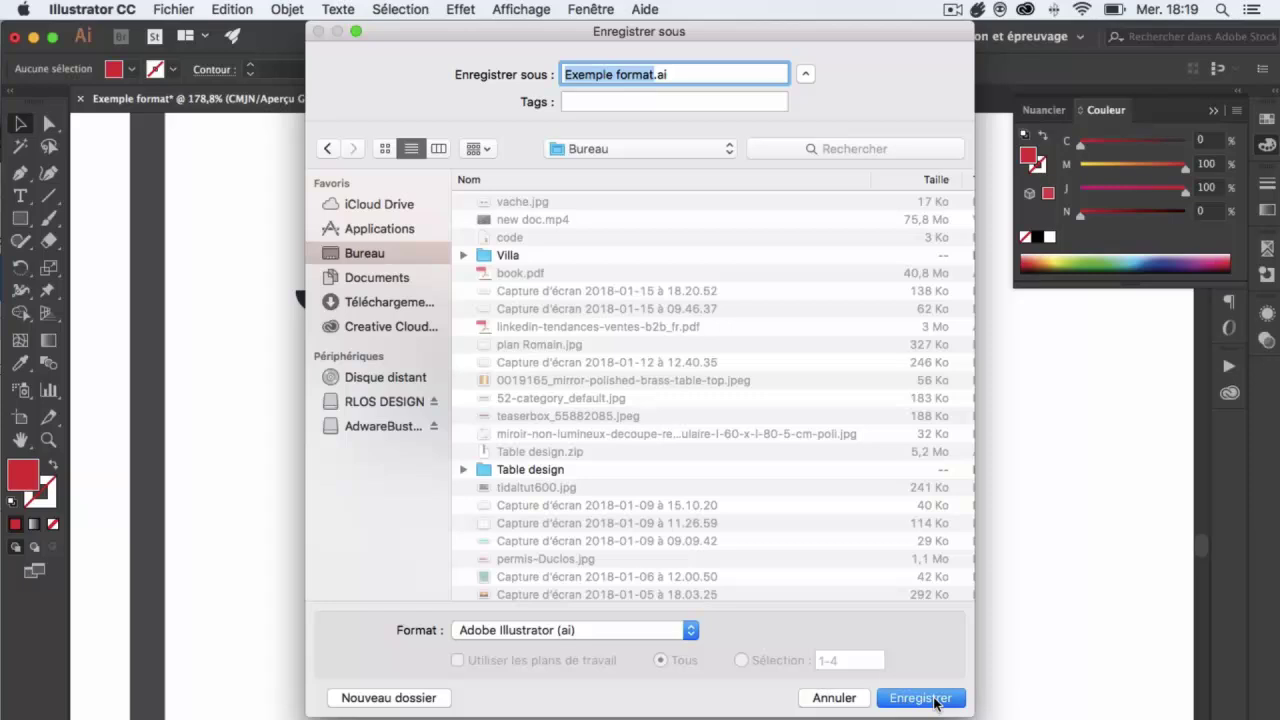
left_click(935, 701)
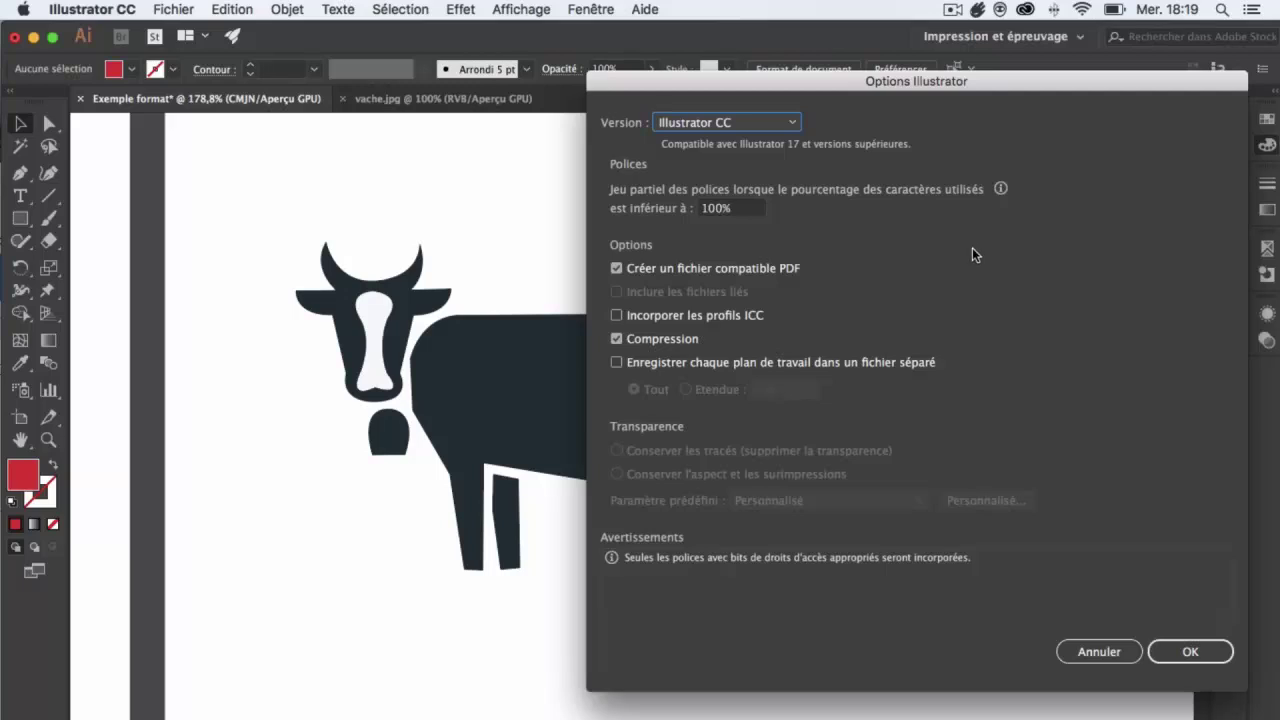
left_click(1191, 648)
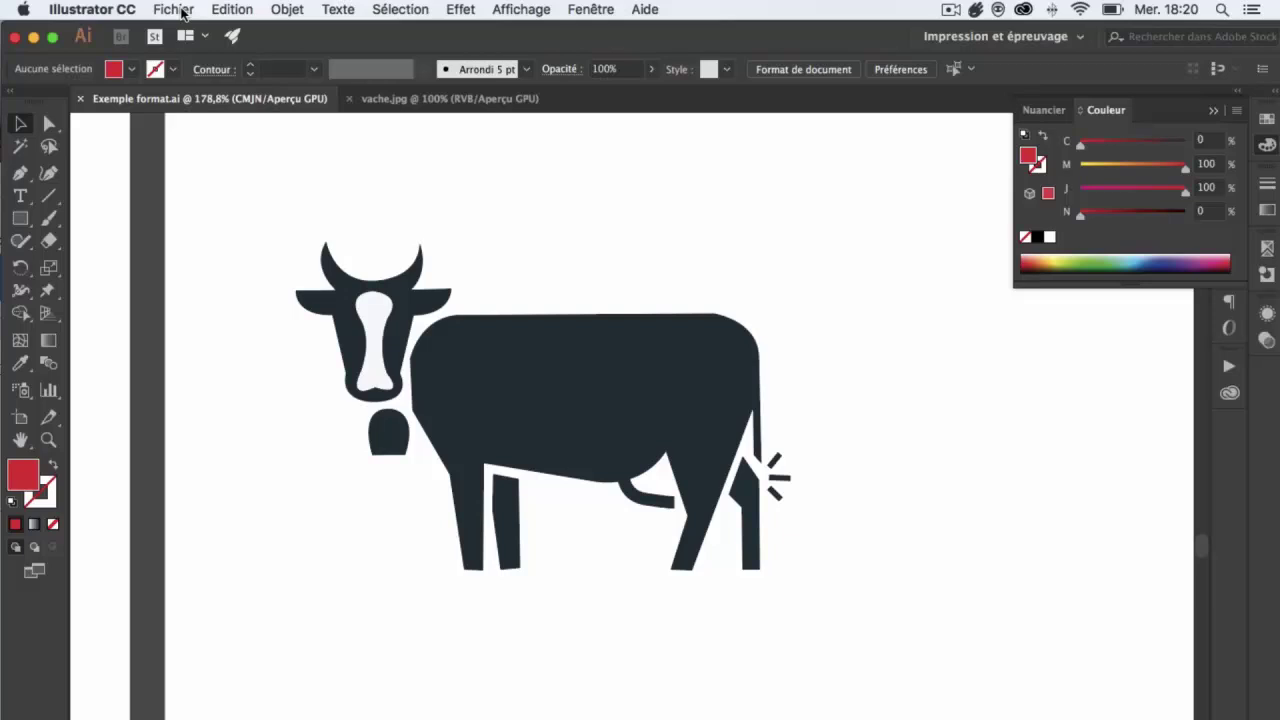
- Save a PDF copy 'Exemple format.pdf' on the desktop using the default Illustrator PDF preset
left_click(183, 12)
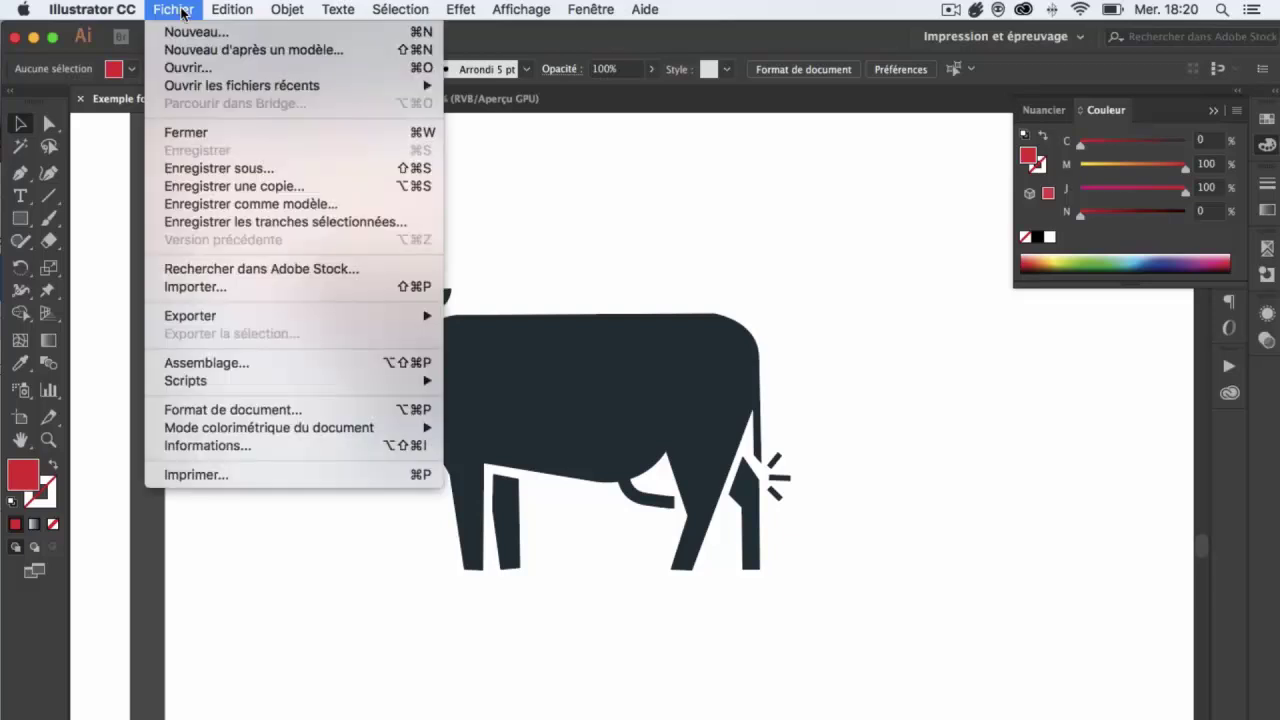
left_click(229, 171)
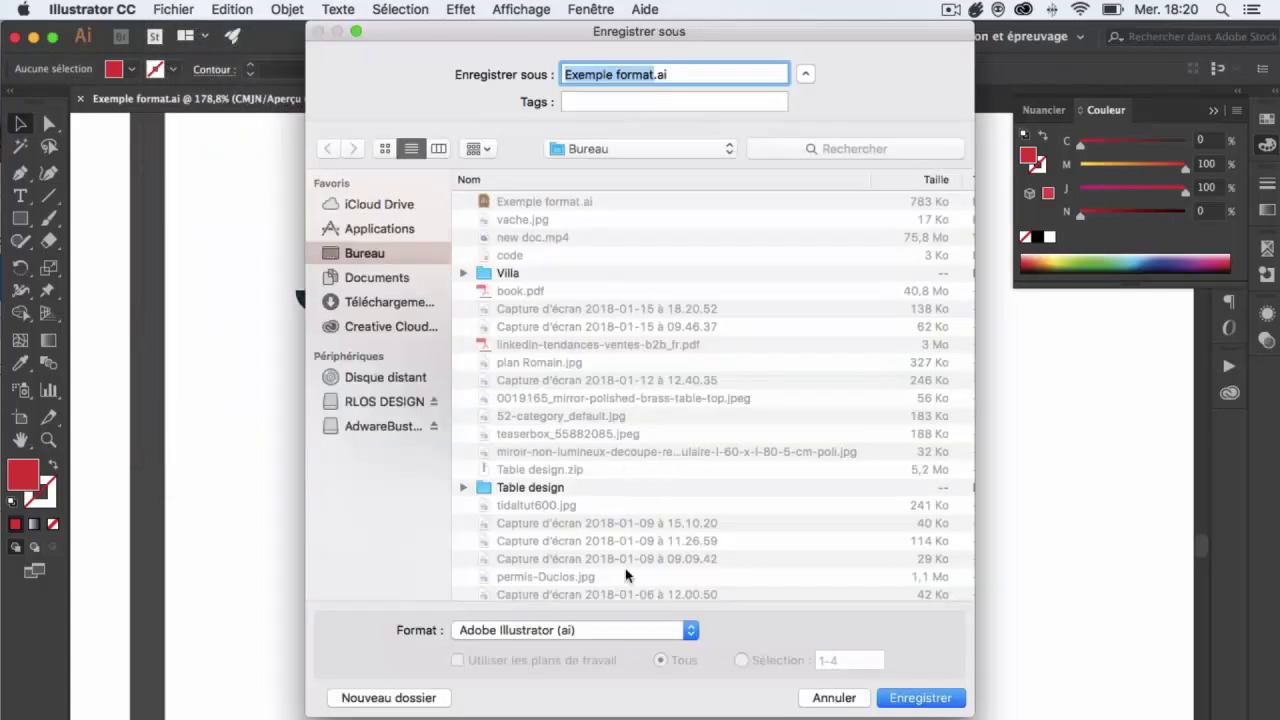
left_click(619, 630)
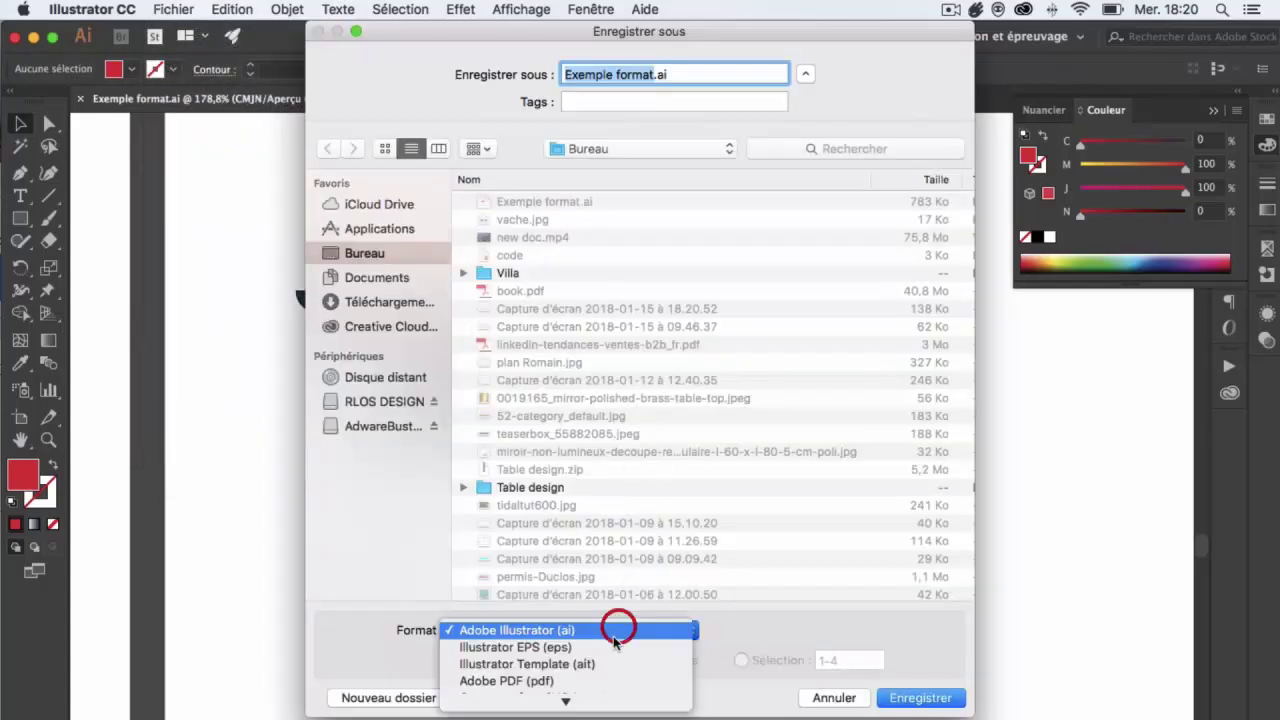
left_click(575, 680)
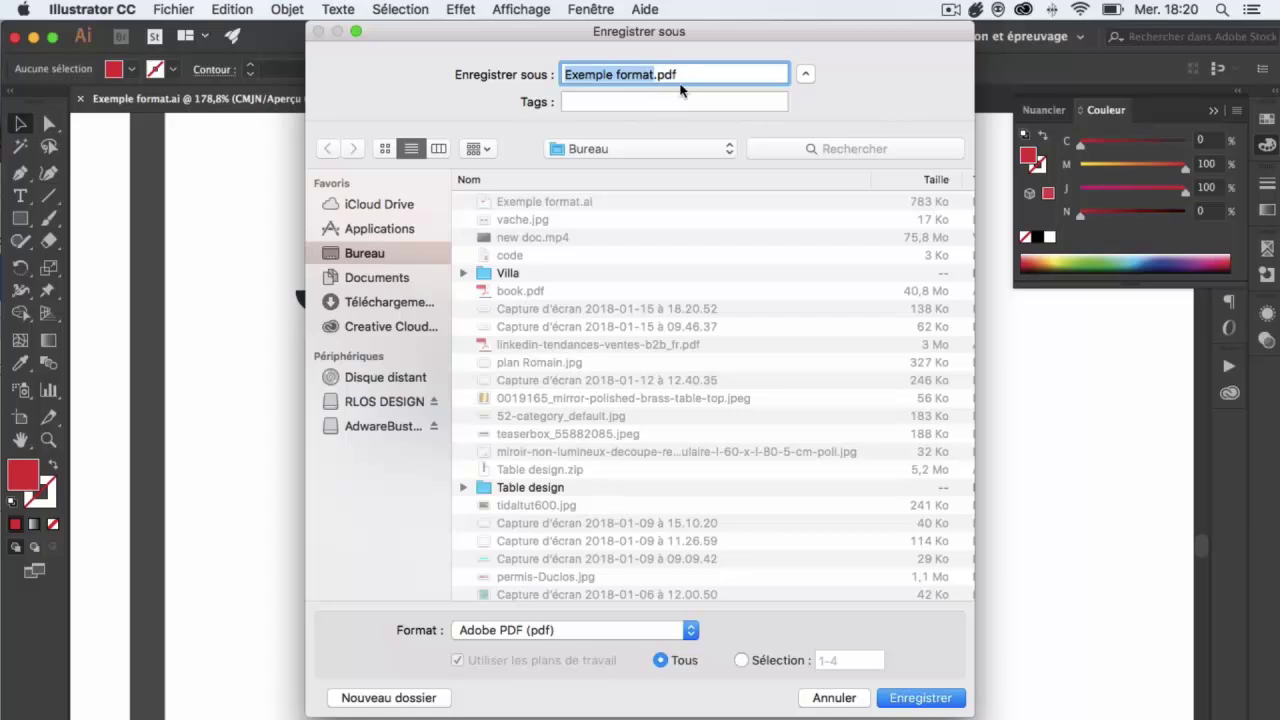
left_click(921, 698)
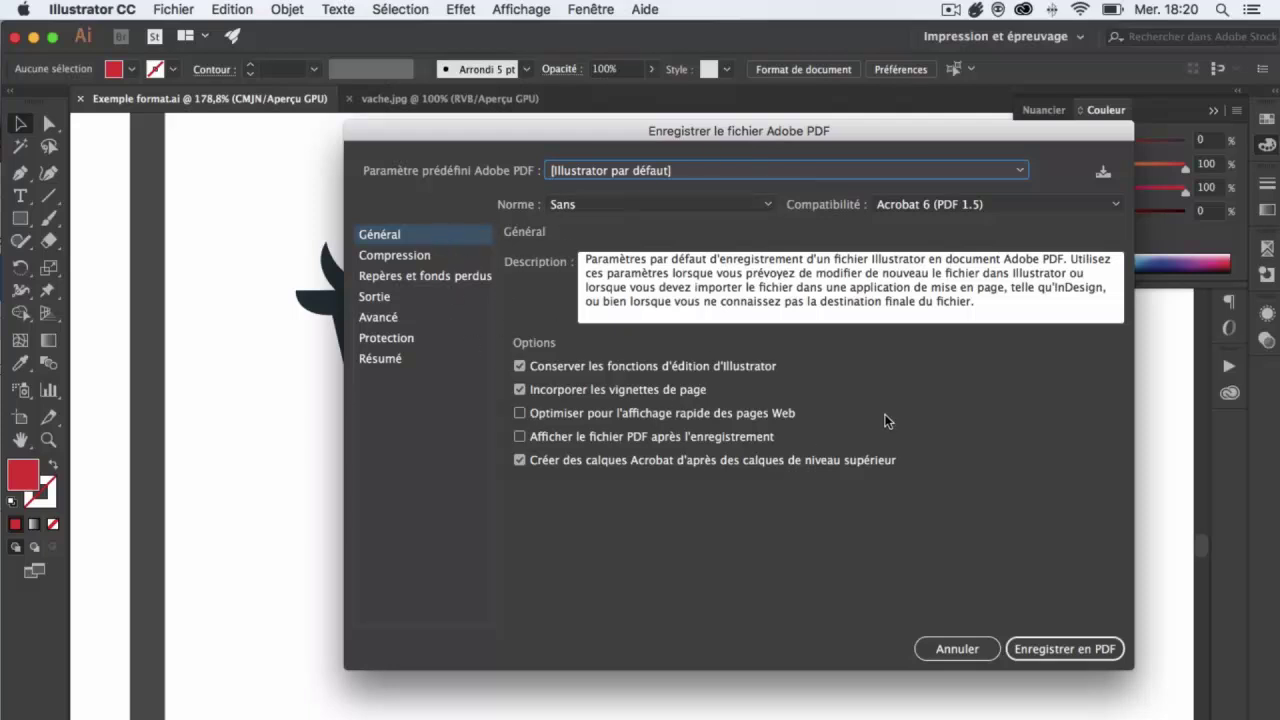
left_click(1052, 641)
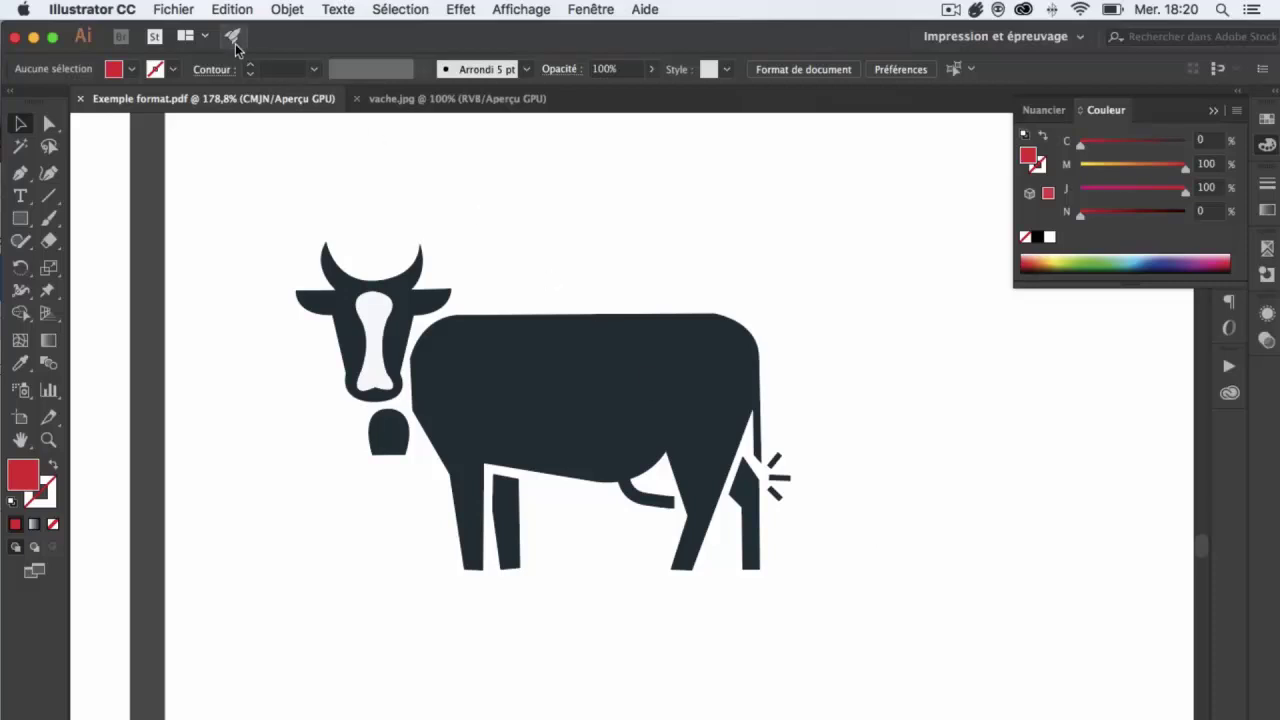
- Open the legacy Save for Web (hérité) window from the File > Export menu
left_click(176, 10)
left_click(176, 10)
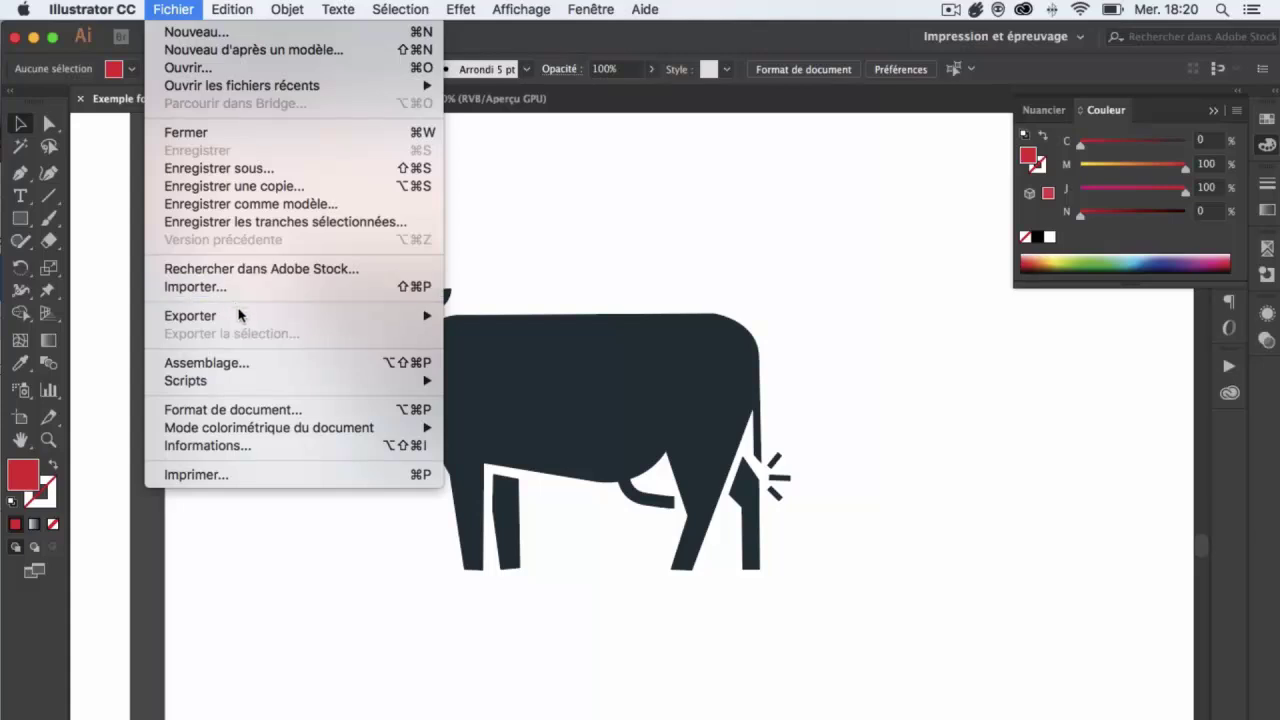
mouse_move(290, 316)
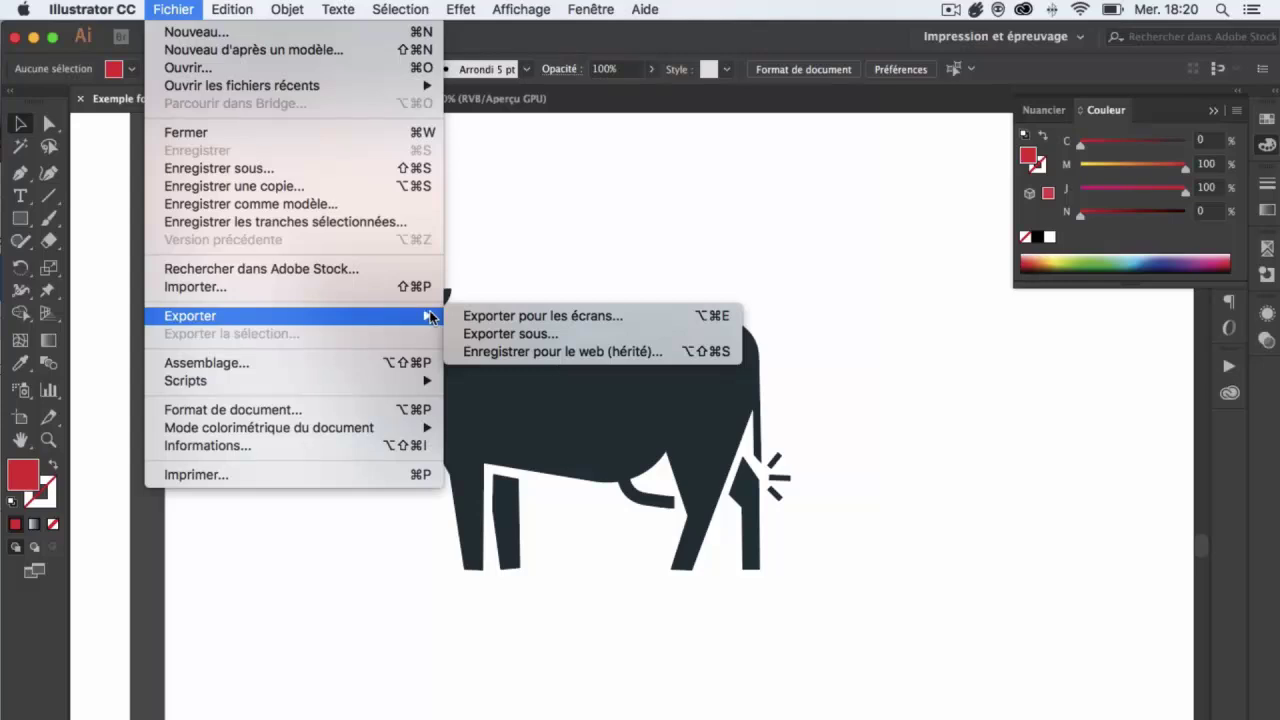
left_click(527, 349)
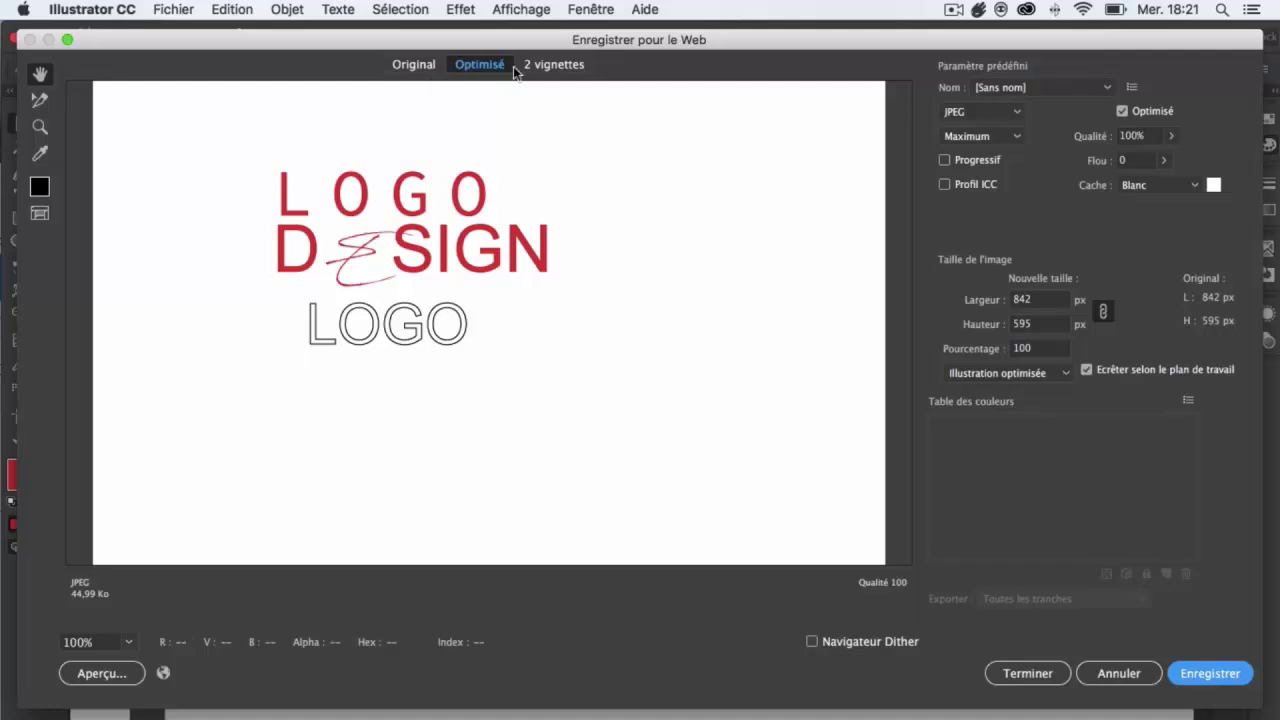
- Keep the web export as a JPEG at 842 × 595 px and 100% image size
left_click(548, 66)
left_click(479, 64)
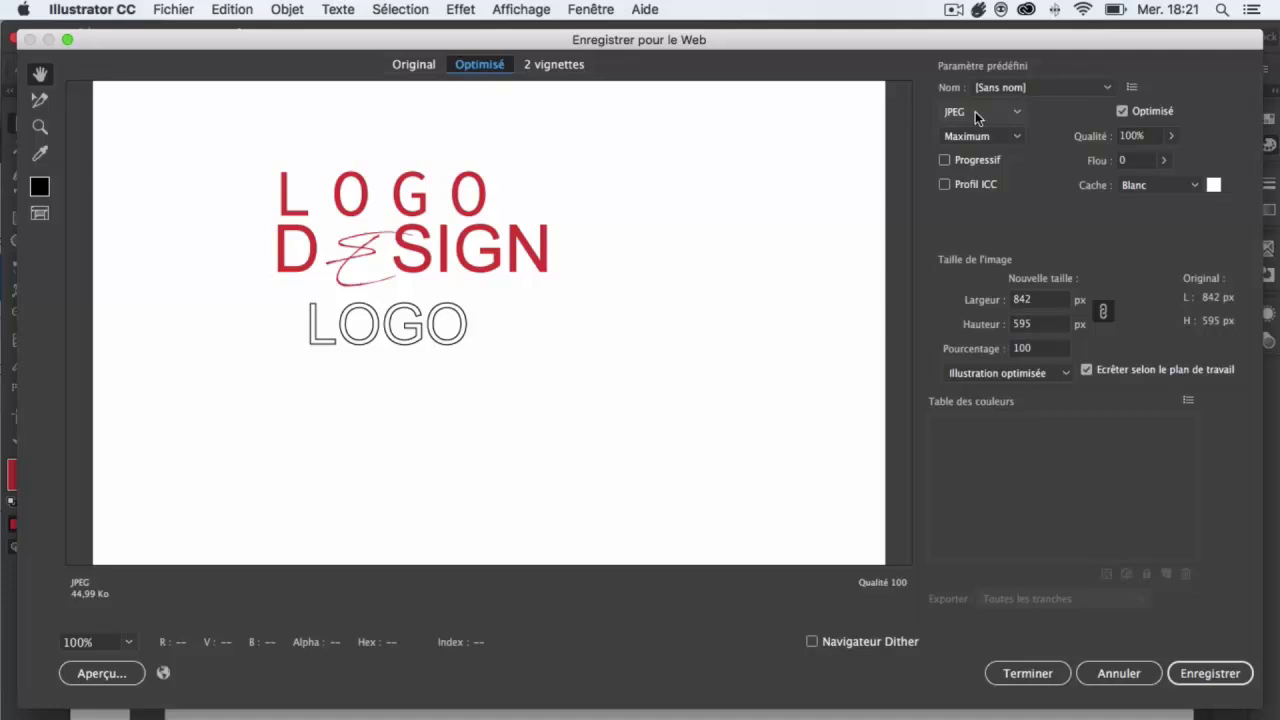
left_click(975, 112)
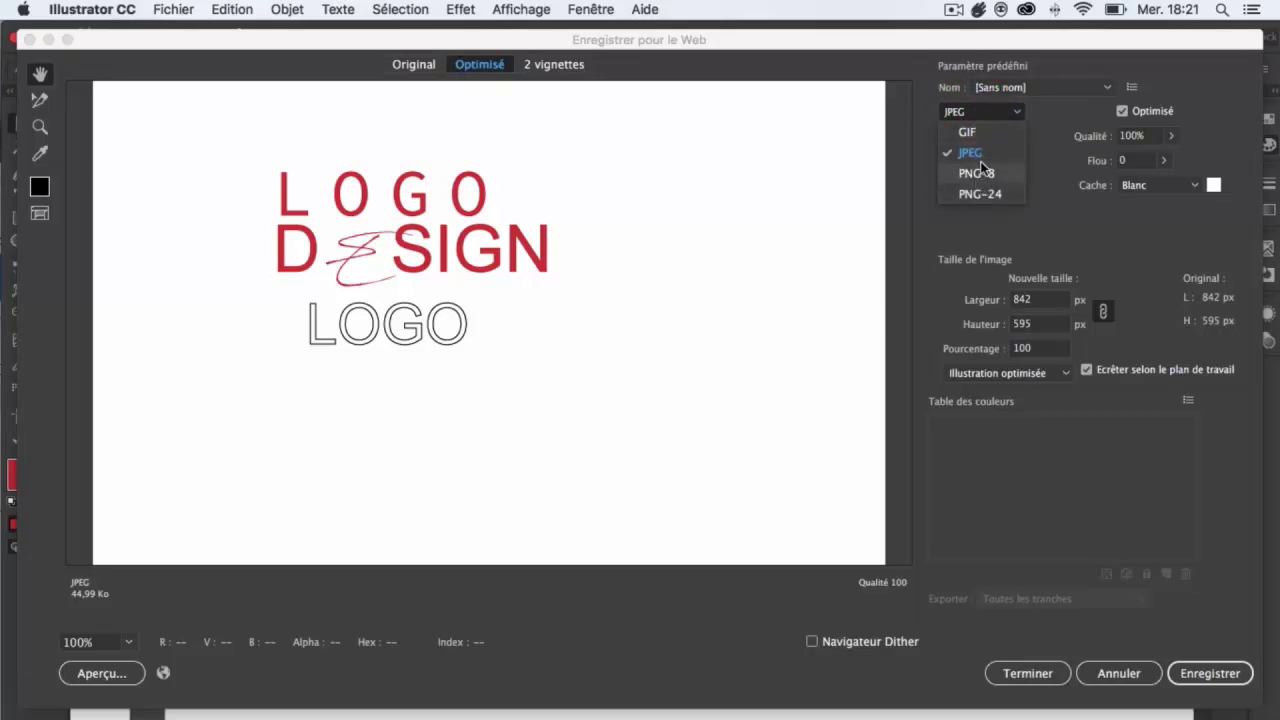
left_click(970, 153)
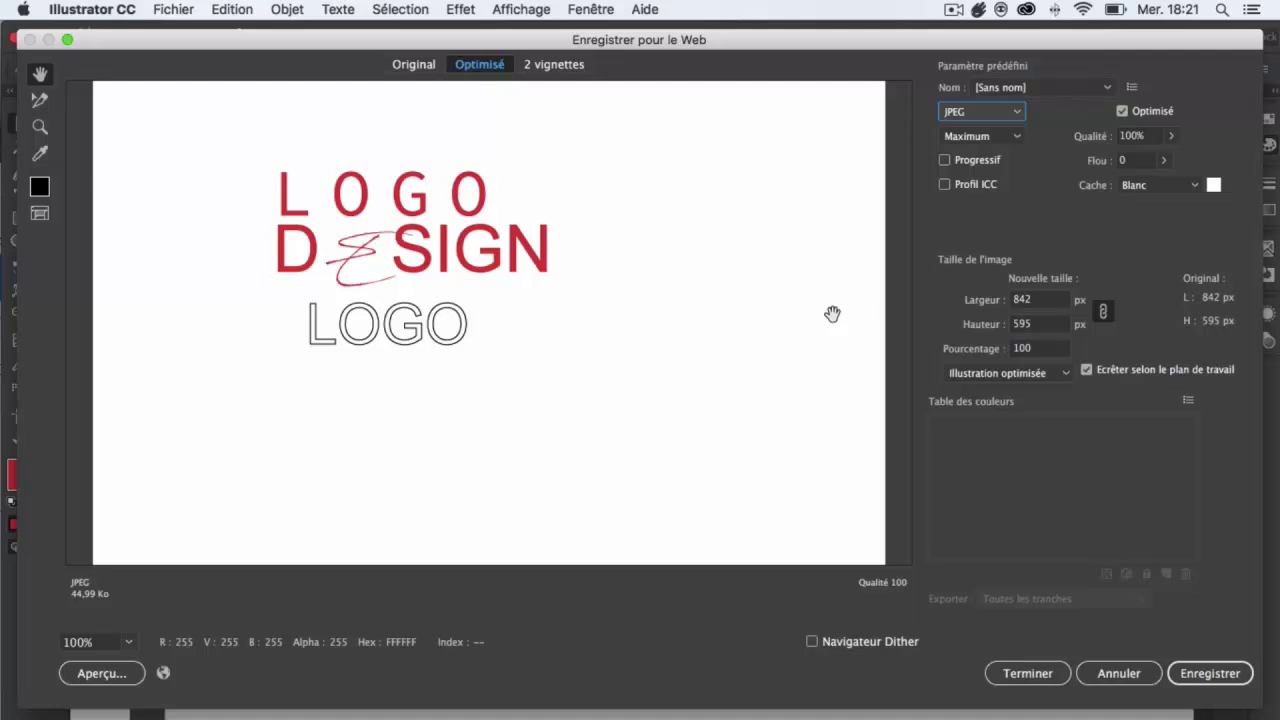
left_click(1041, 297)
left_click(1050, 349)
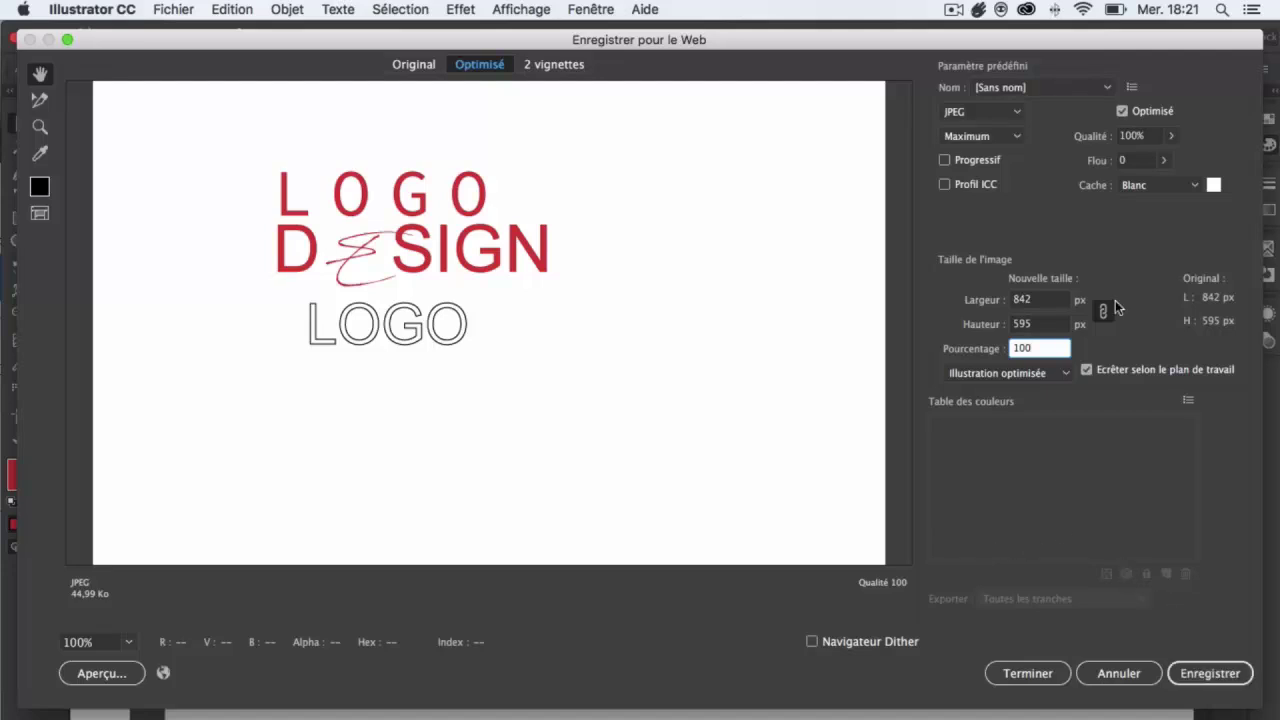
- Set the web export format to PNG-8 with a 245-colour limit
left_click(999, 112)
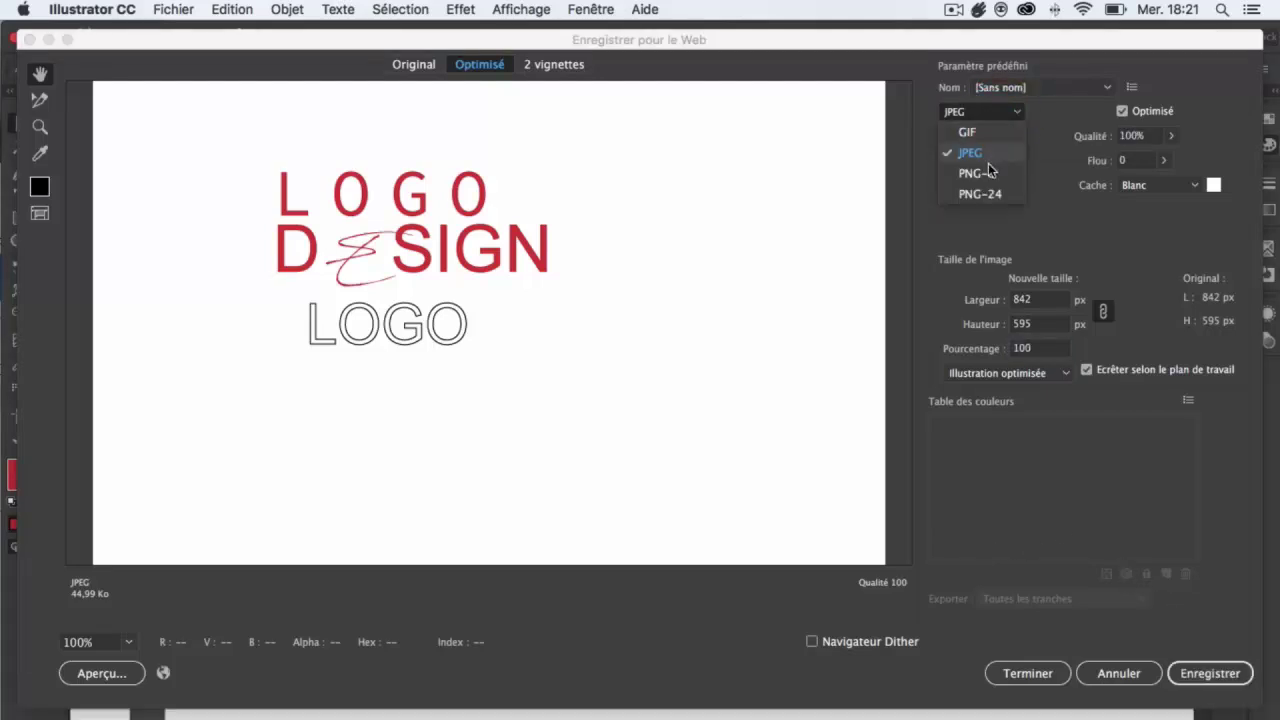
left_click(988, 166)
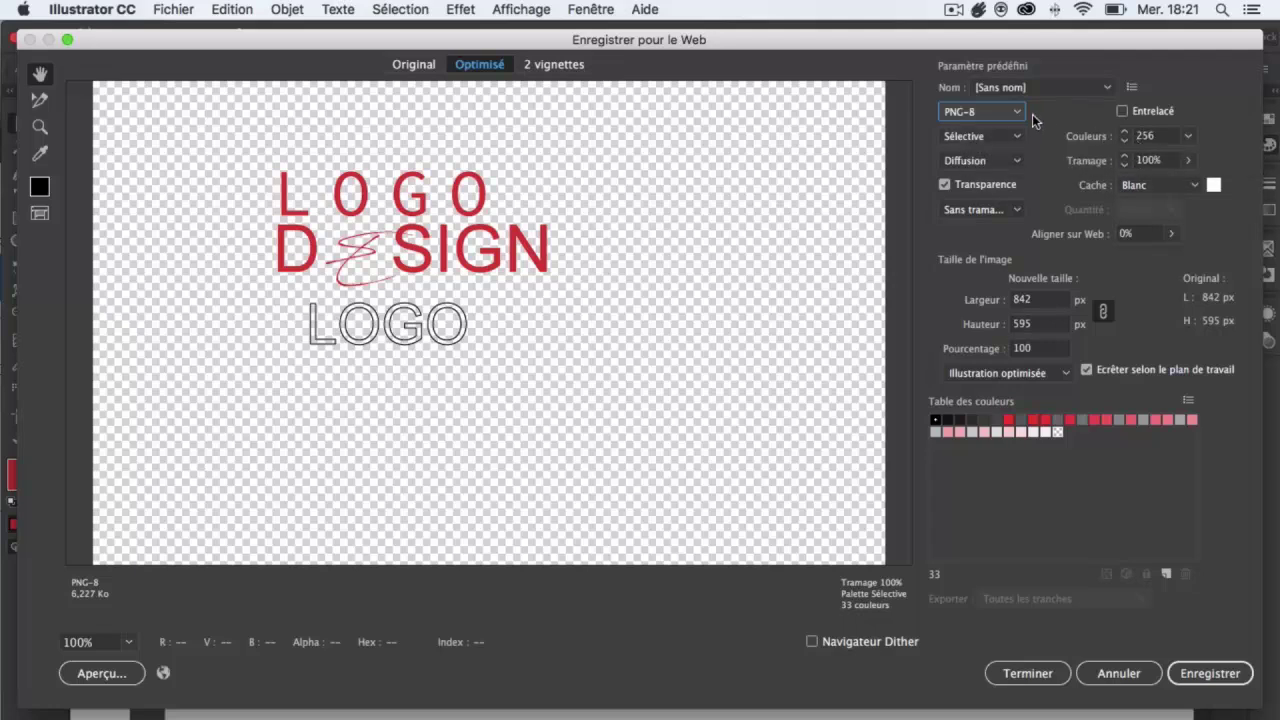
left_click(1002, 111)
left_click(990, 193)
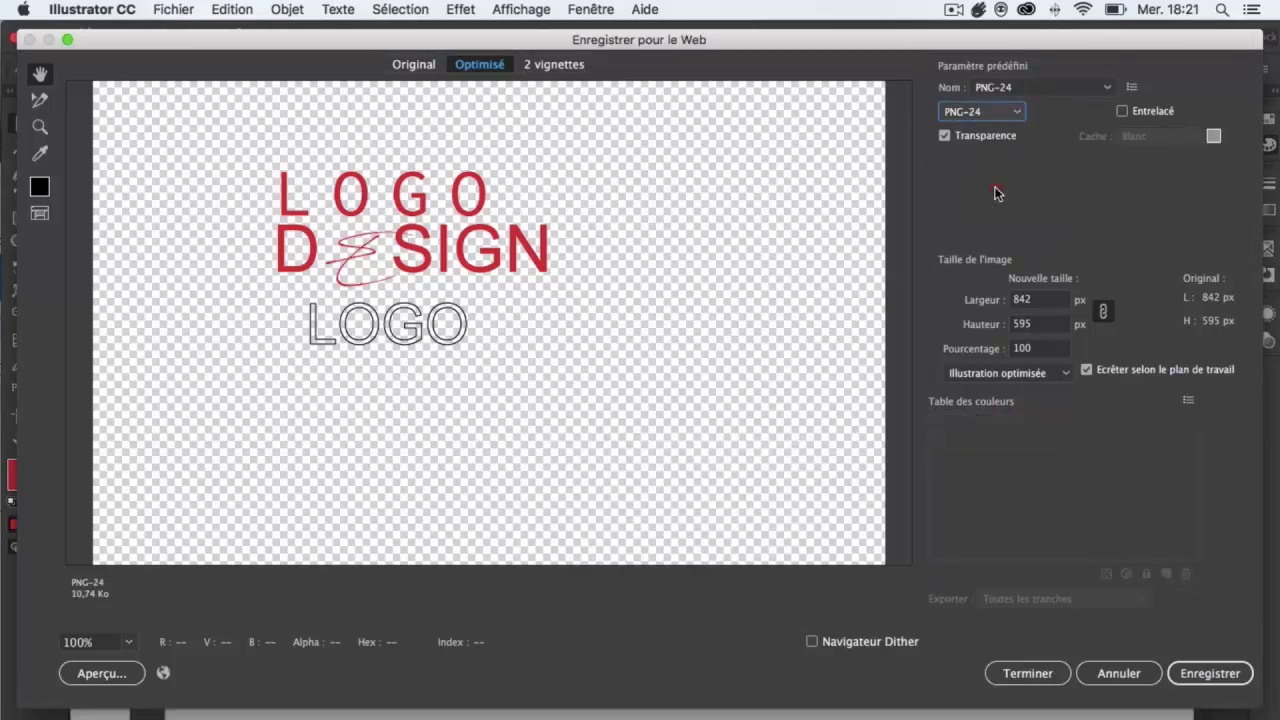
left_click(992, 112)
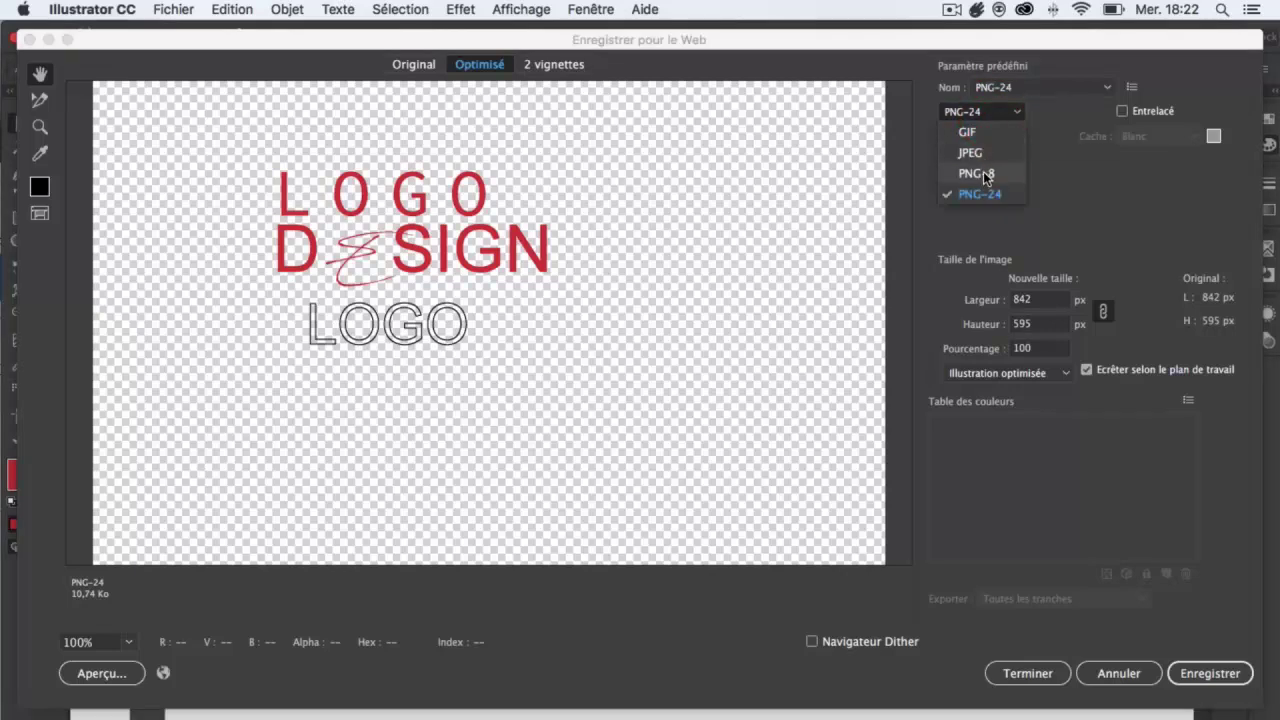
left_click(985, 171)
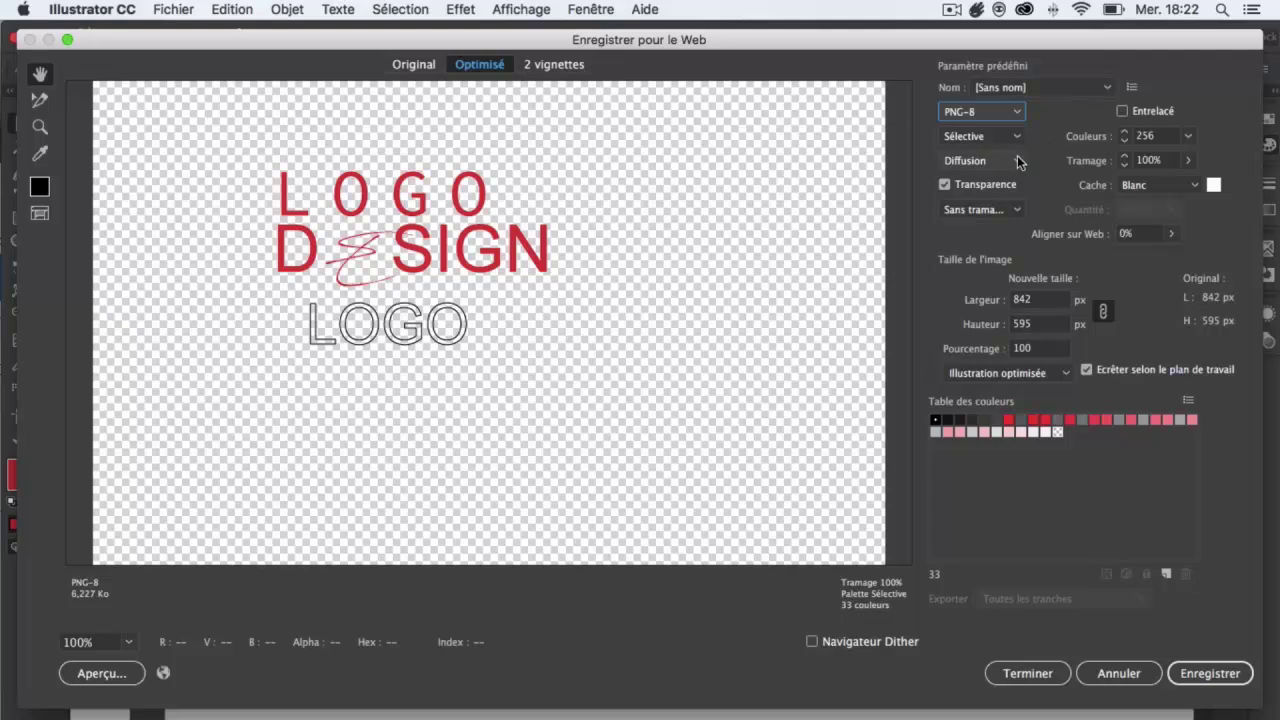
left_click(1125, 141)
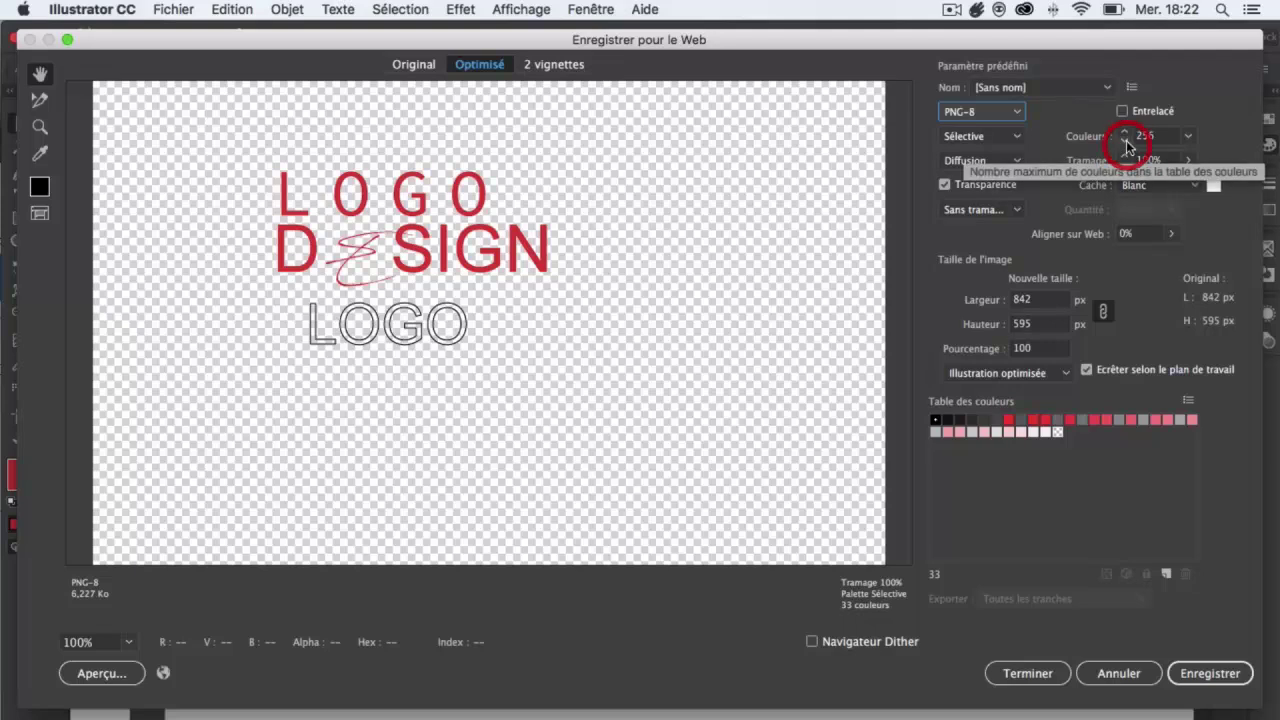
left_click(1126, 139)
left_click(1126, 139)
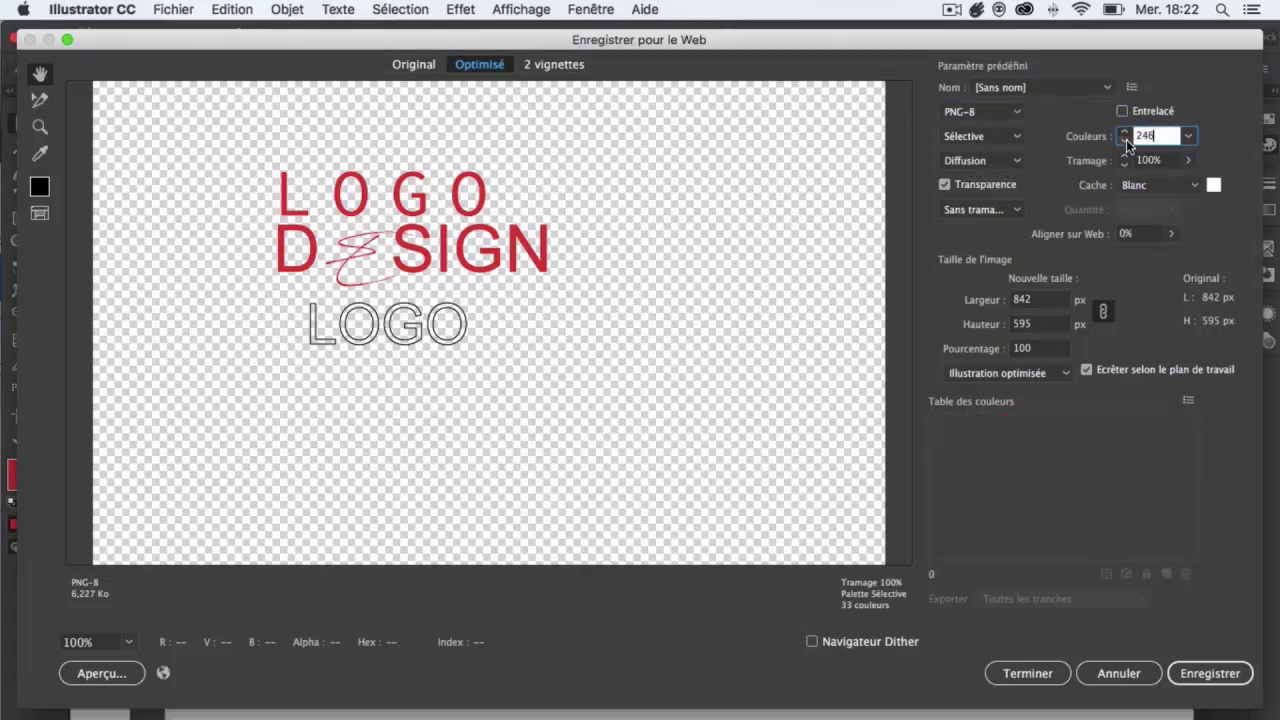
left_click(1126, 139)
left_click(1126, 139)
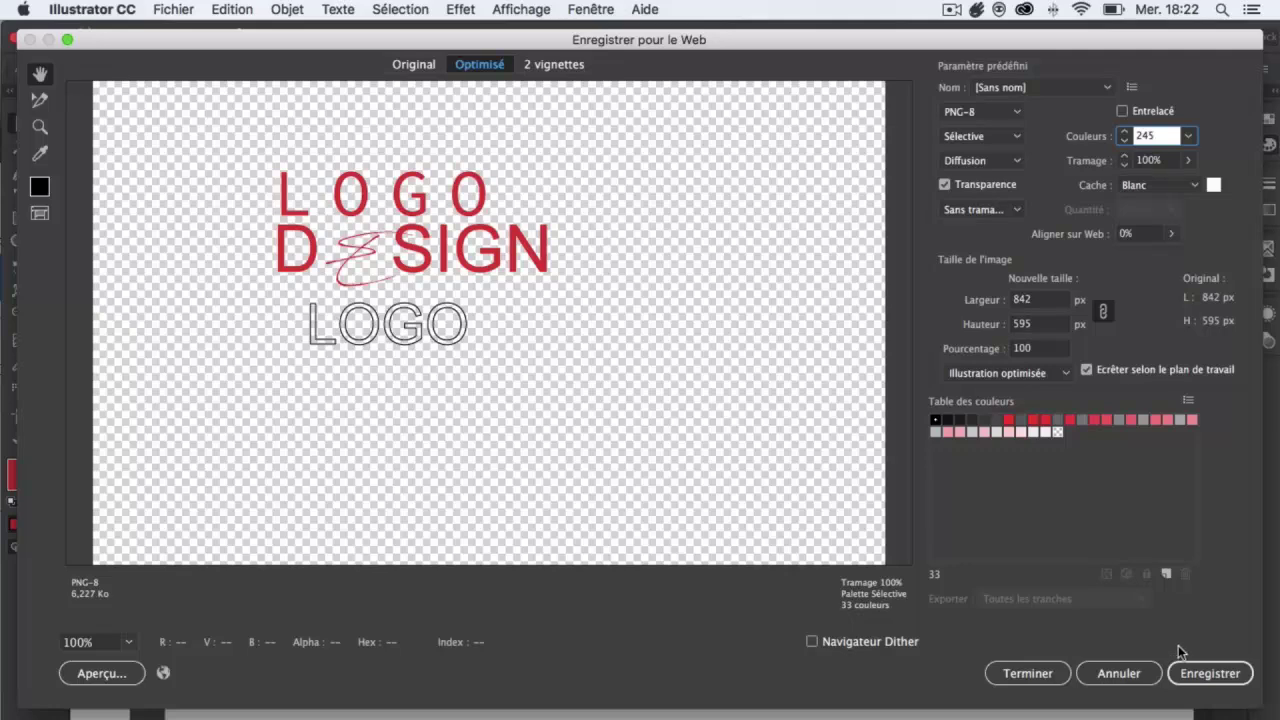
- Save the optimised PNG-8 copy to the desktop
left_click(1192, 673)
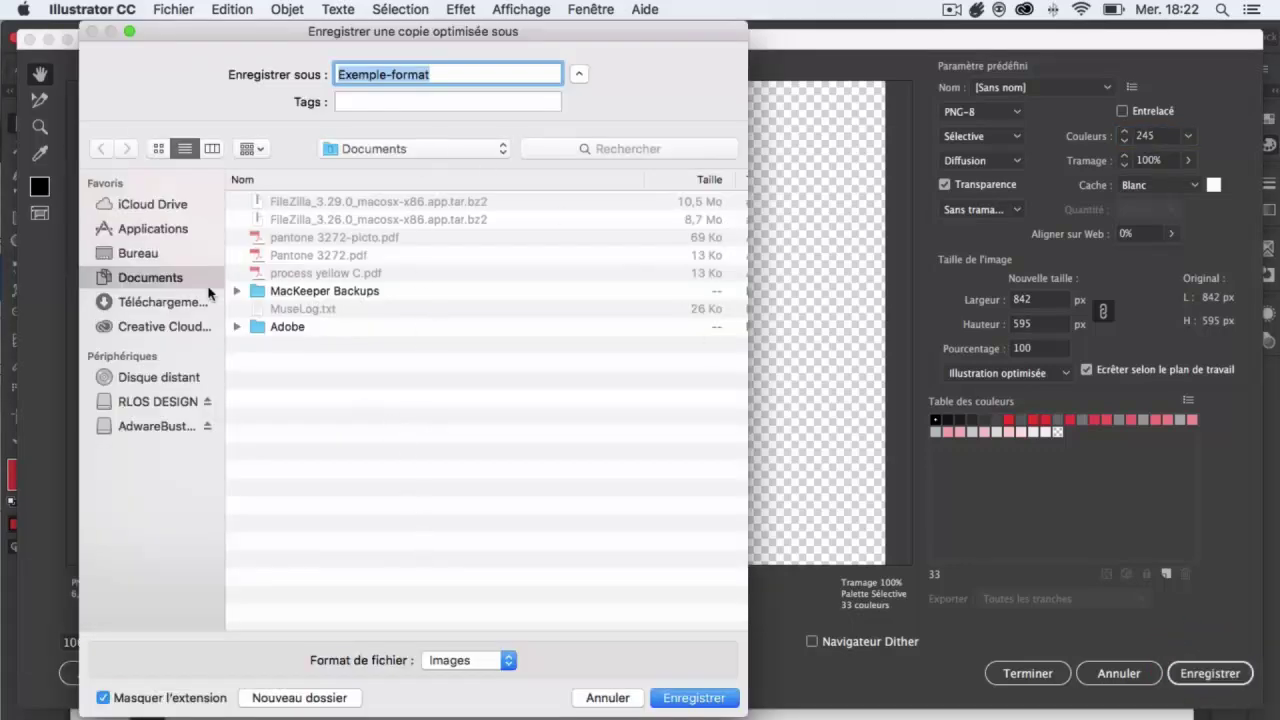
left_click(178, 256)
left_click(676, 697)
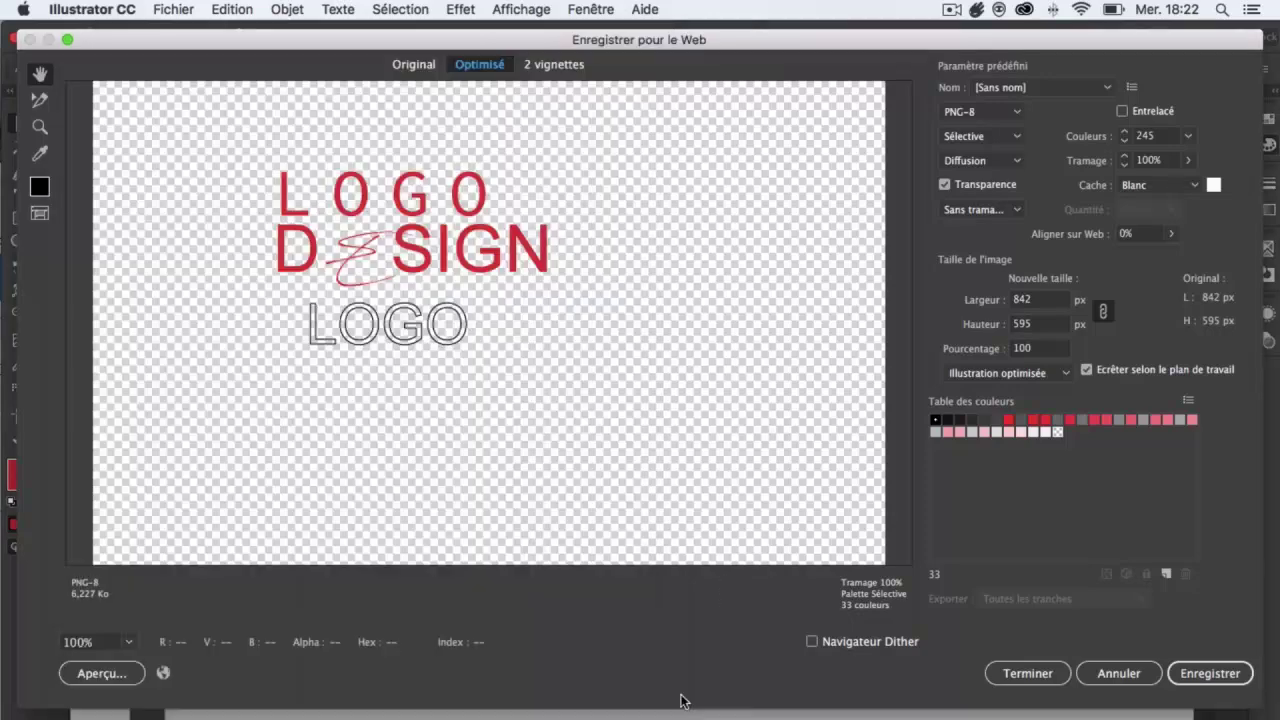
scroll(723, 405, "down", 5)
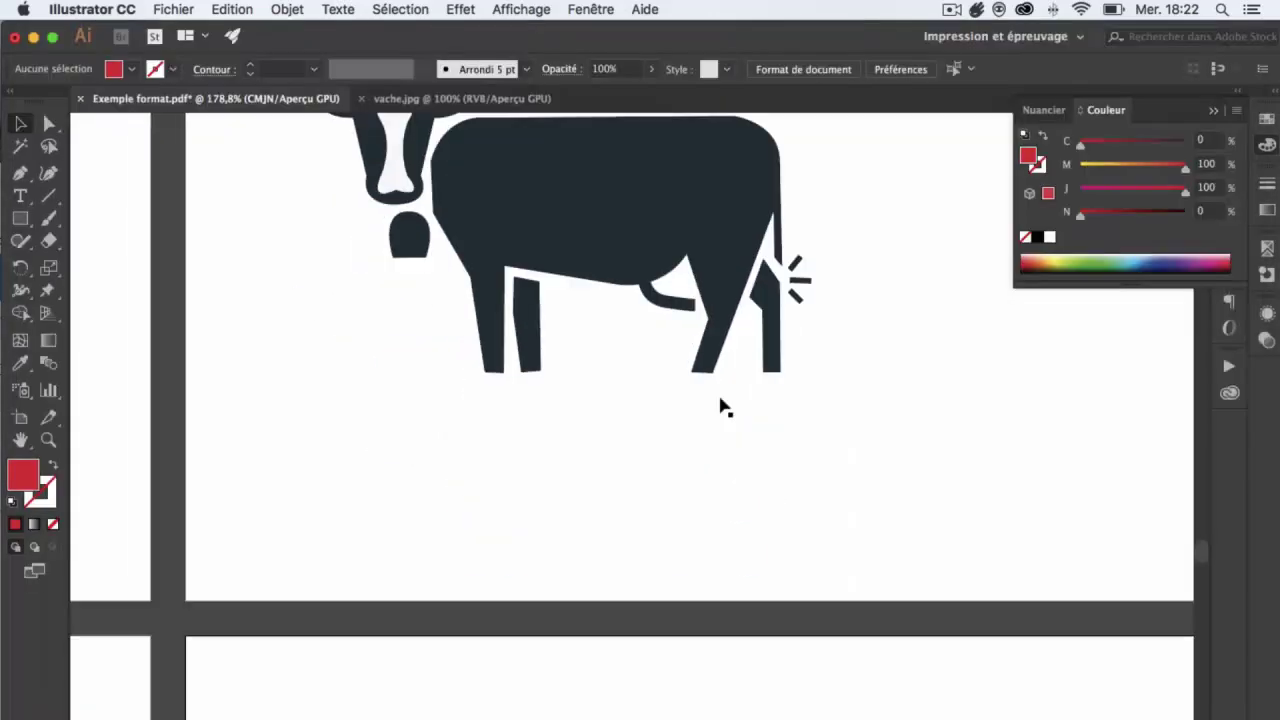
scroll(723, 405, "down", 10)
scroll(723, 405, "down", 3)
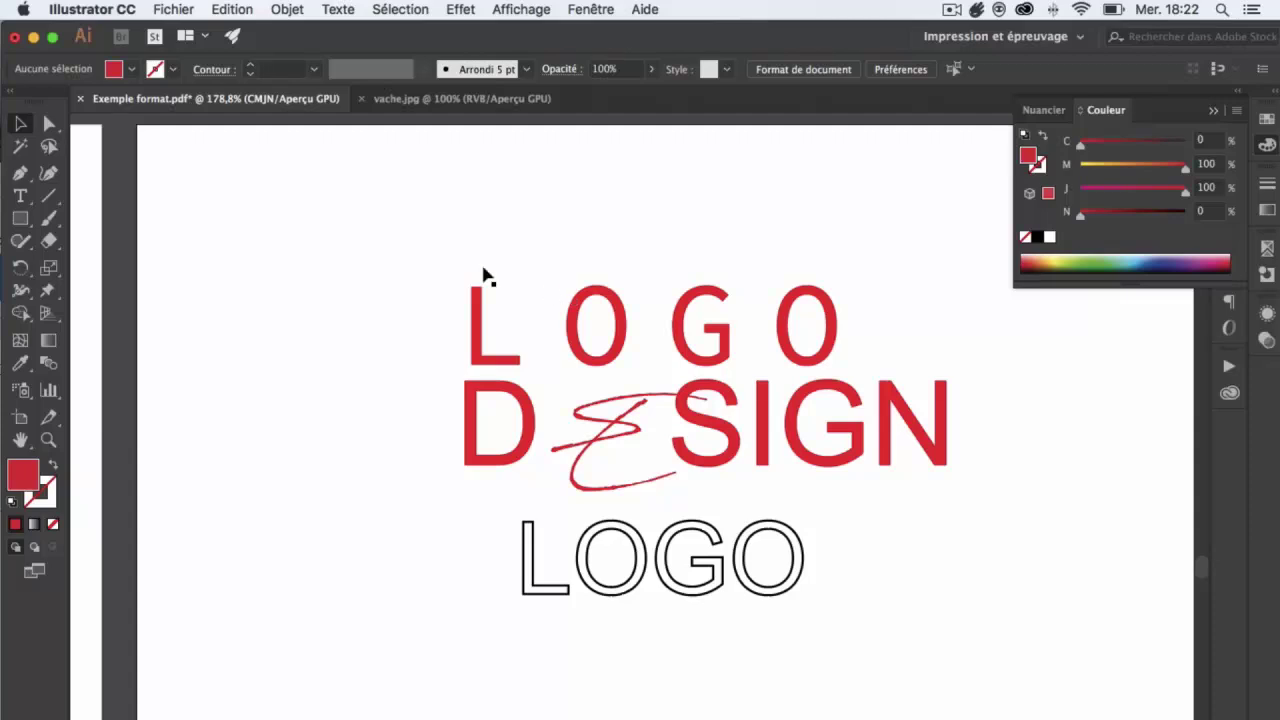
scroll(288, 250, "up", 5)
scroll(288, 250, "left", 5)
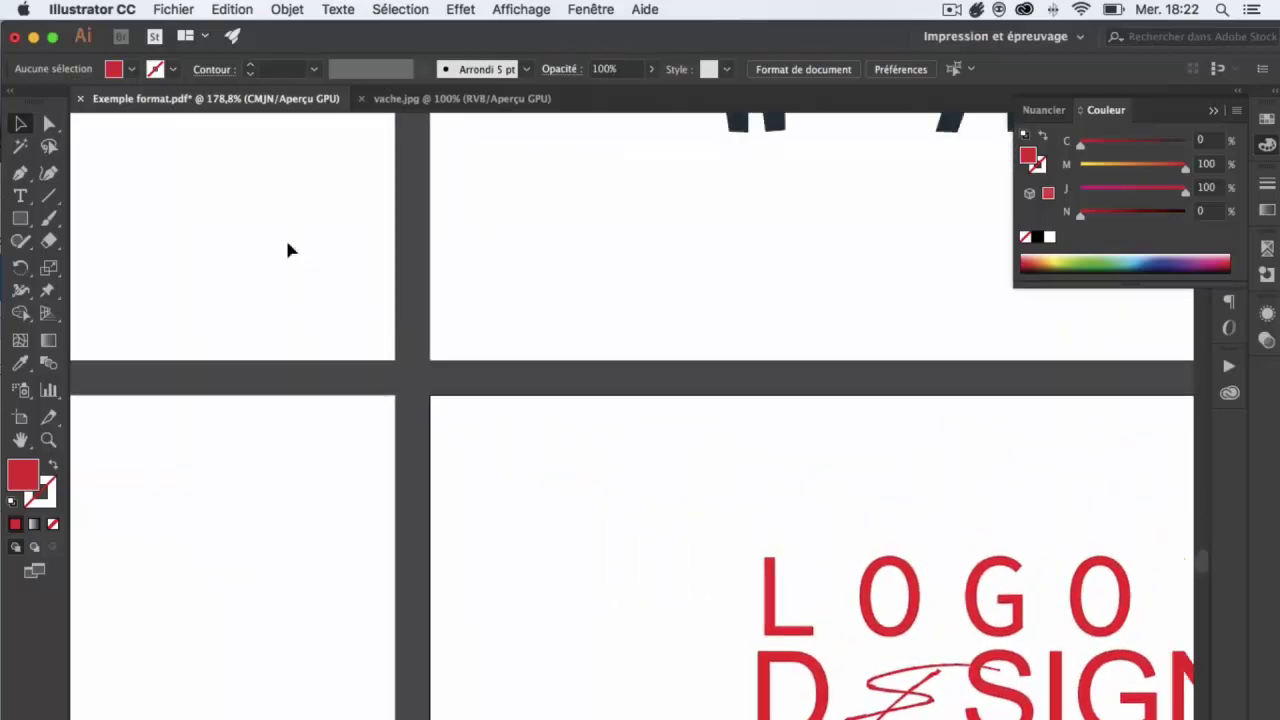
scroll(288, 250, "up", 10)
scroll(288, 250, "right", 4)
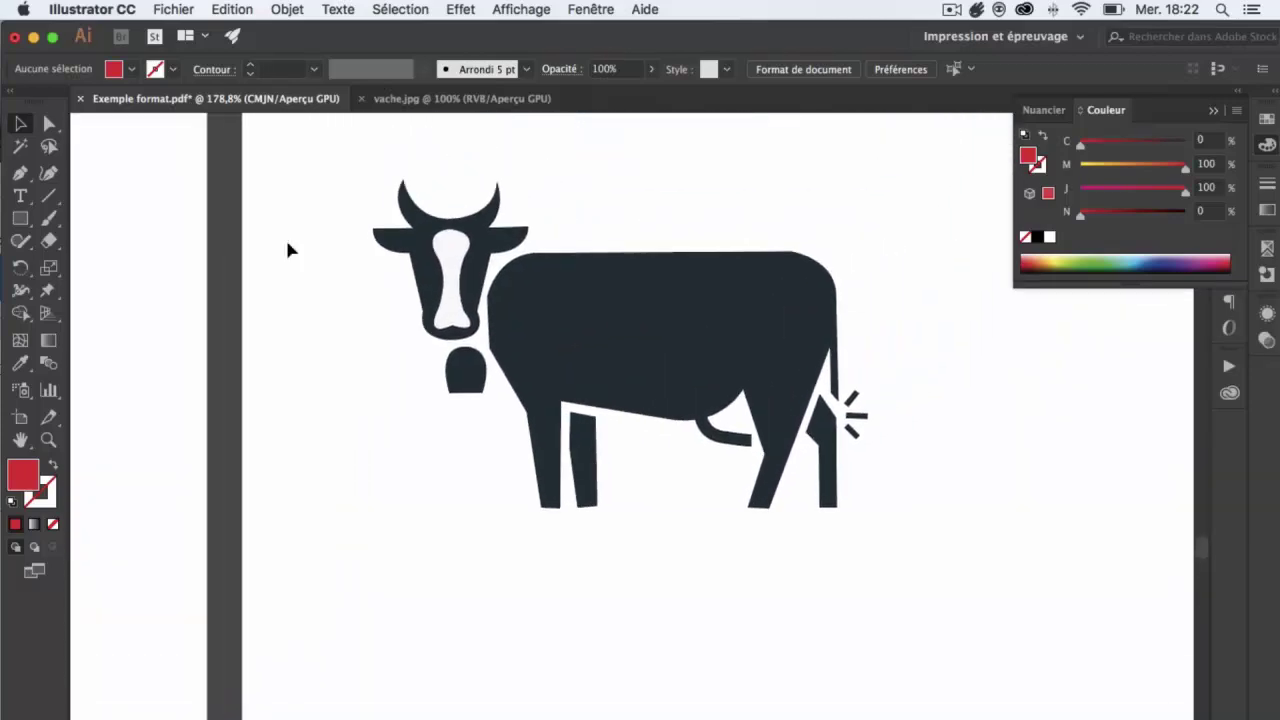